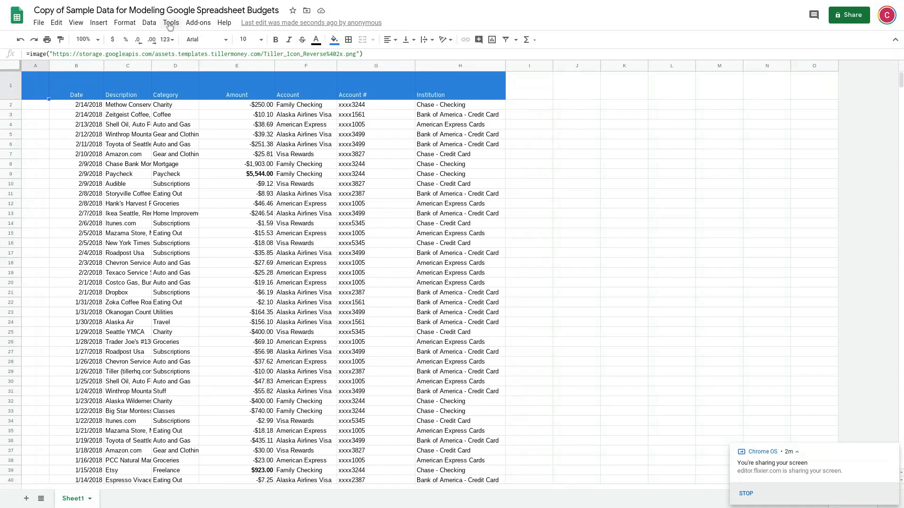
Create a pivot table from the data range Sheet1!A1:H101 in a new sheet
click(150, 23)
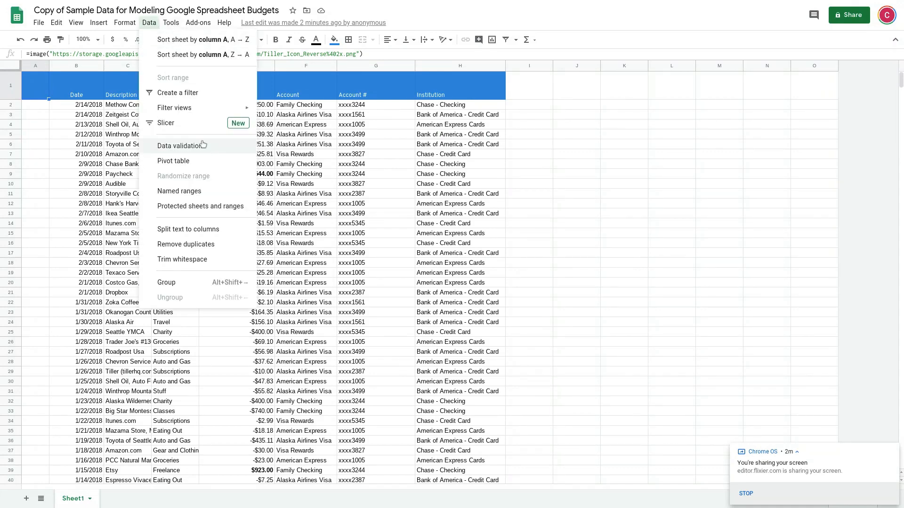
click(185, 162)
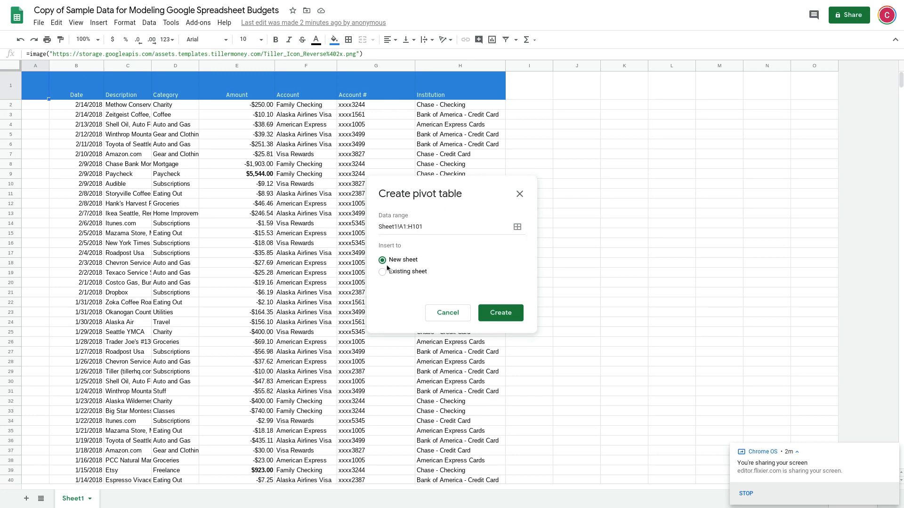
click(503, 315)
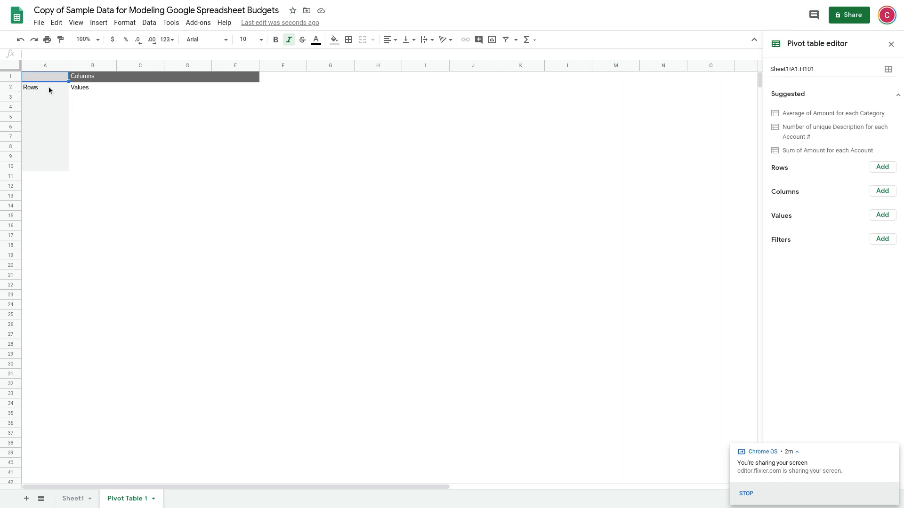
Try the suggested table with the average Amount for each Category and a wider column B, and undo both changes
click(838, 115)
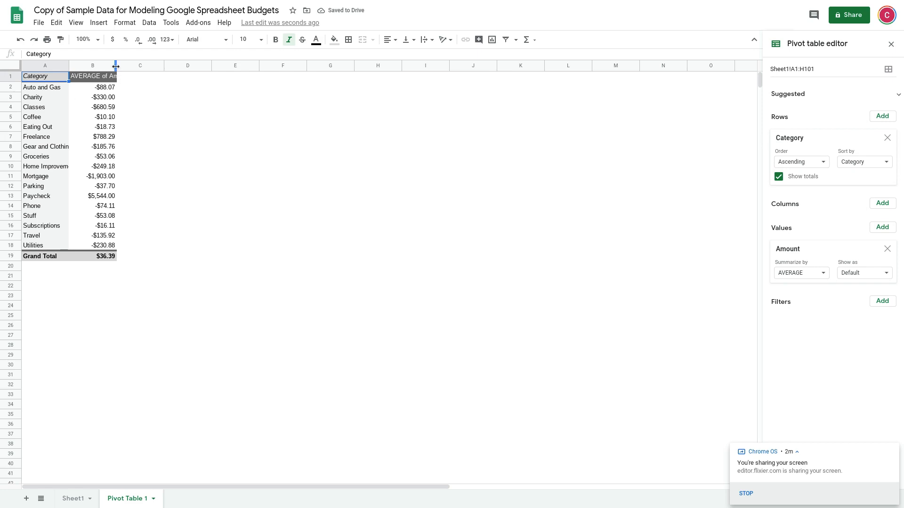
drag(116, 66, 145, 66)
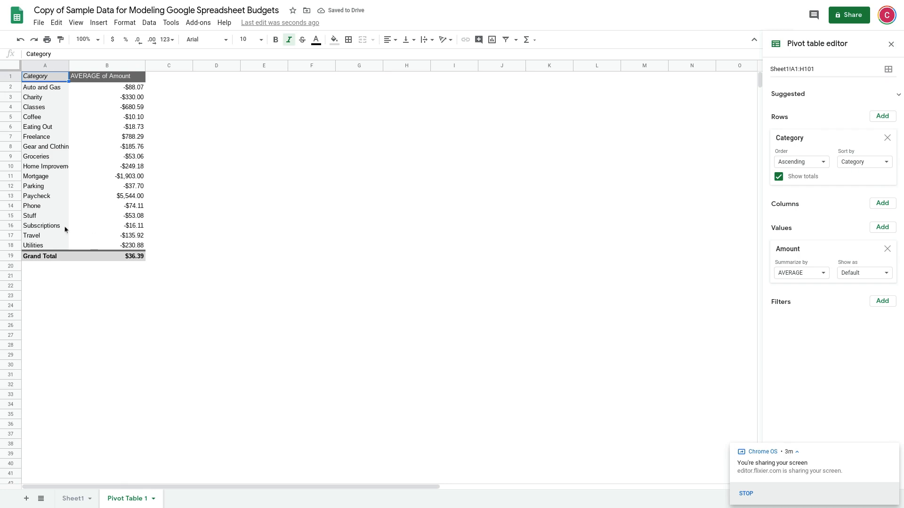
click(20, 40)
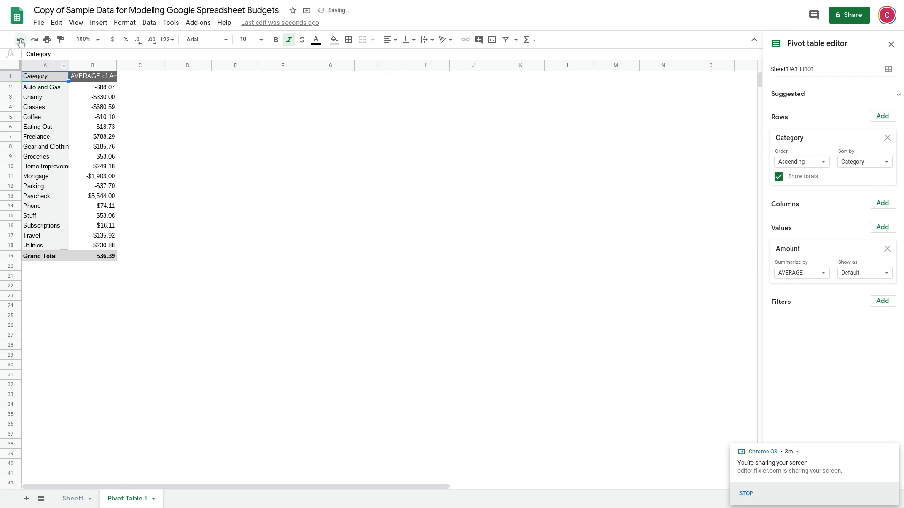
click(20, 40)
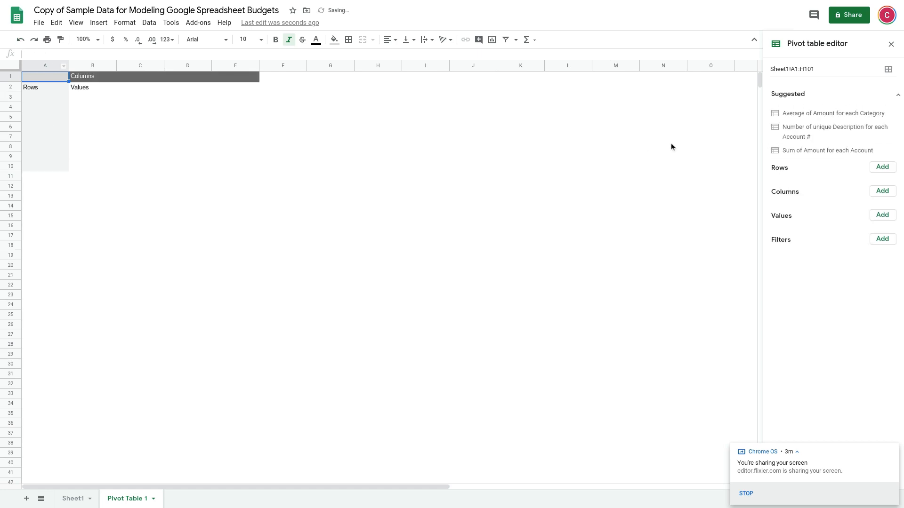
Try the suggested table with the number of unique Descriptions for each Account #, and undo it
click(832, 137)
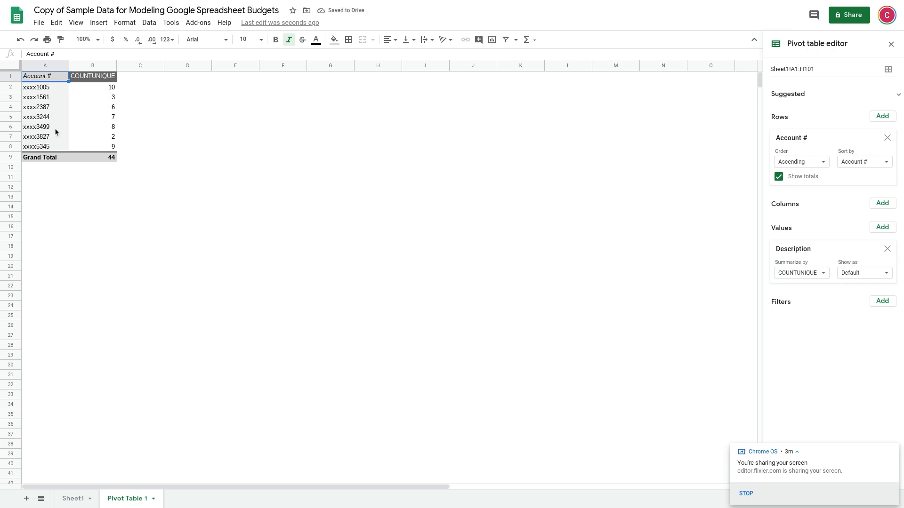
click(21, 39)
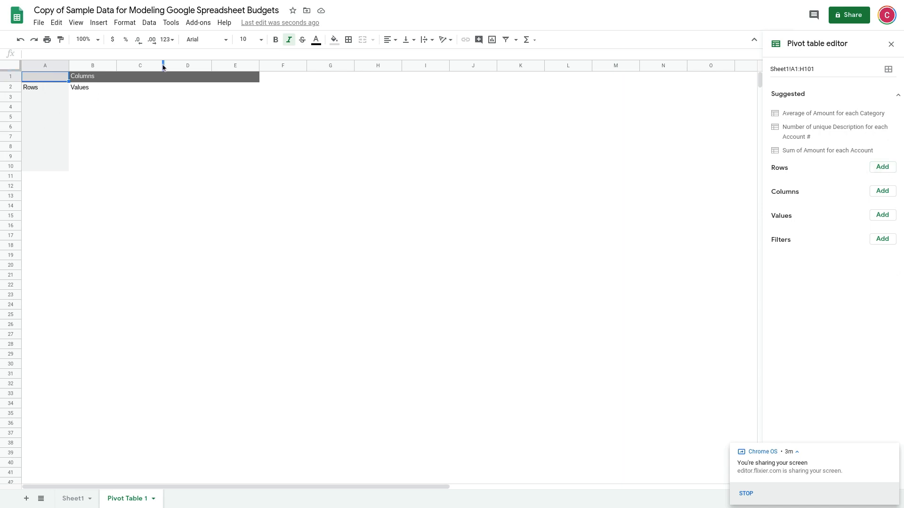
Check the source columns on Sheet1 and add Category as the rows of the pivot table
click(73, 499)
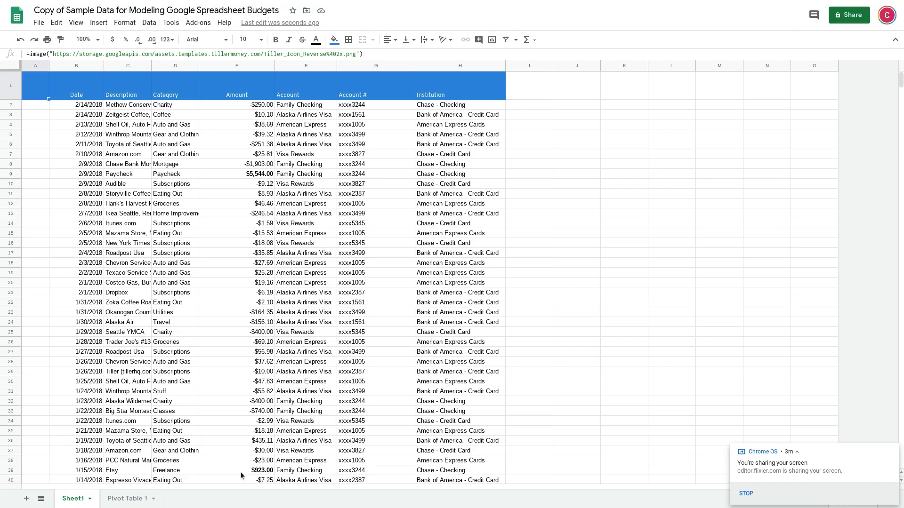
click(128, 500)
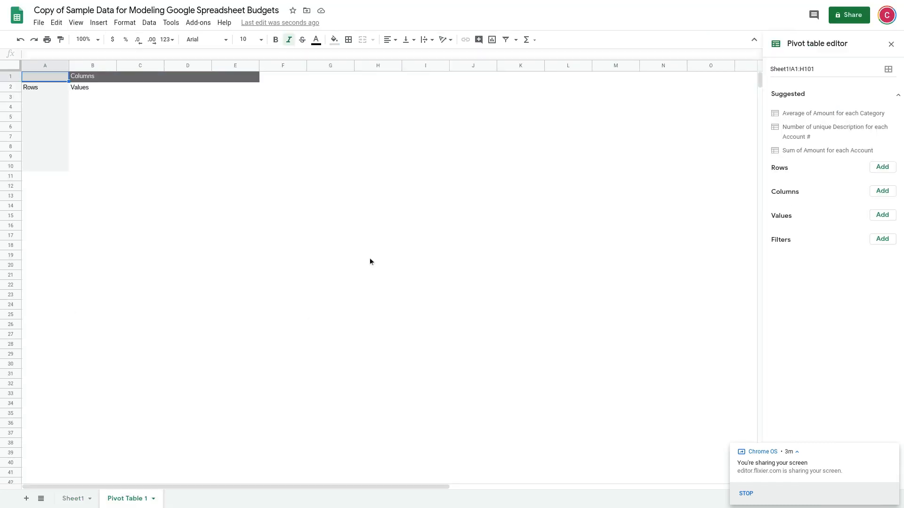
click(882, 167)
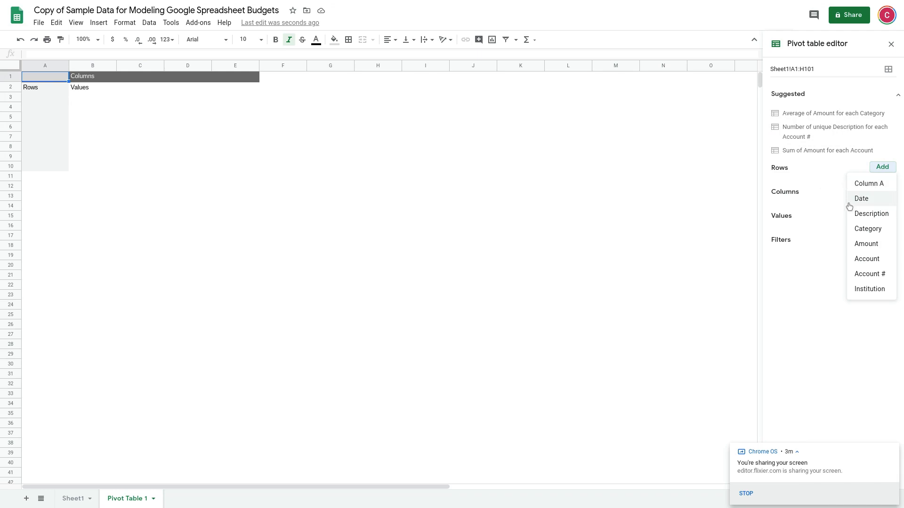
click(870, 231)
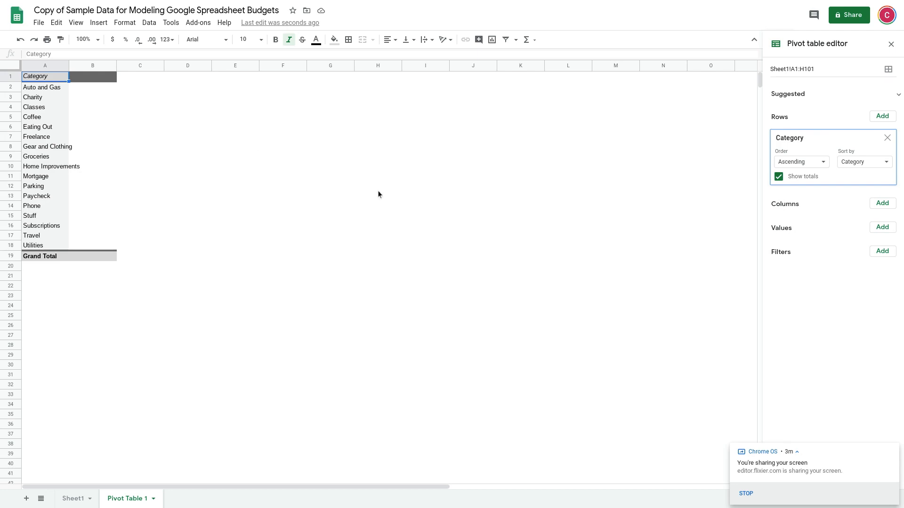
Add Account as the columns and Amount as the values of the pivot table
click(880, 204)
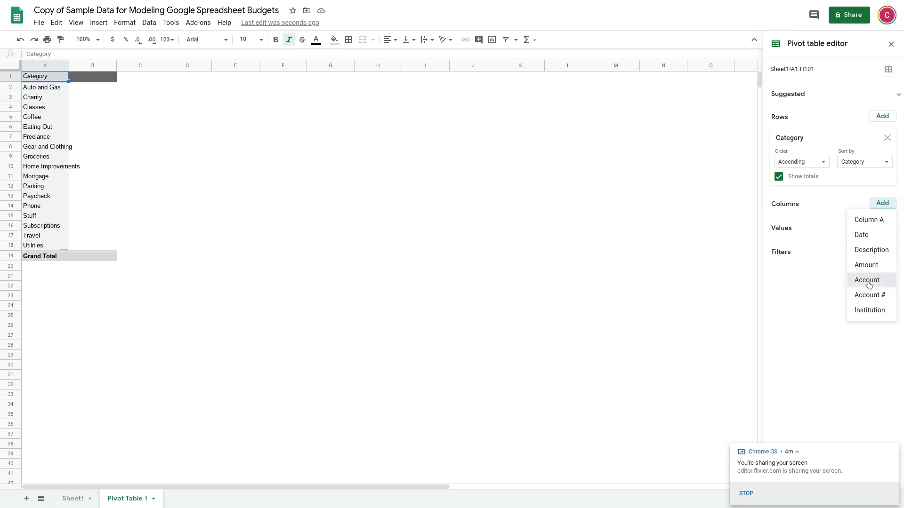
click(868, 282)
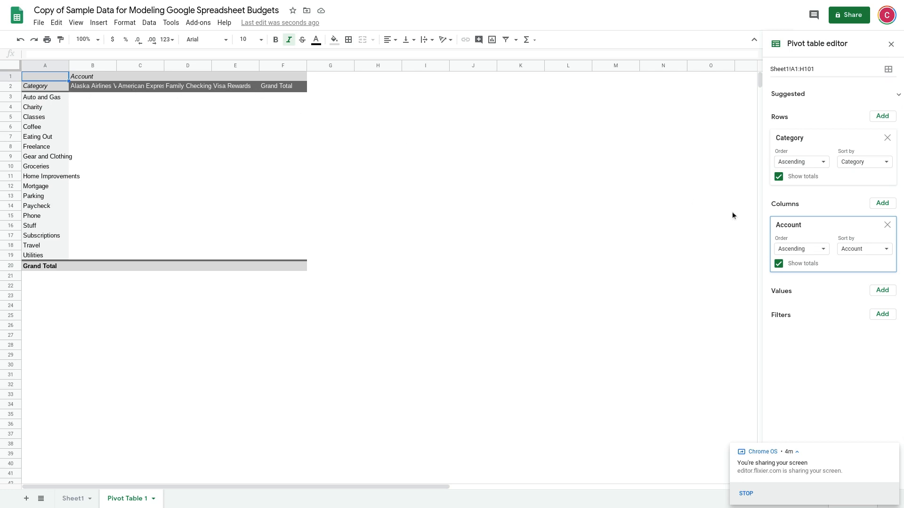
click(881, 291)
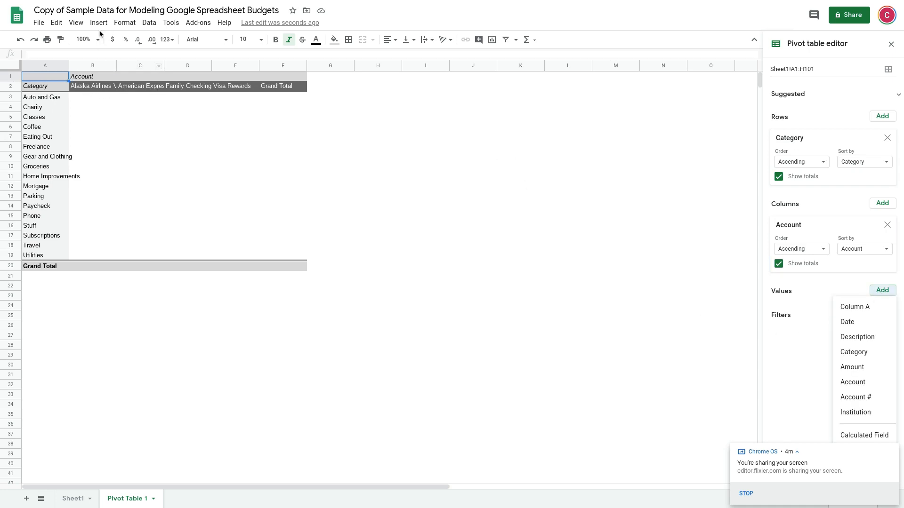
click(863, 368)
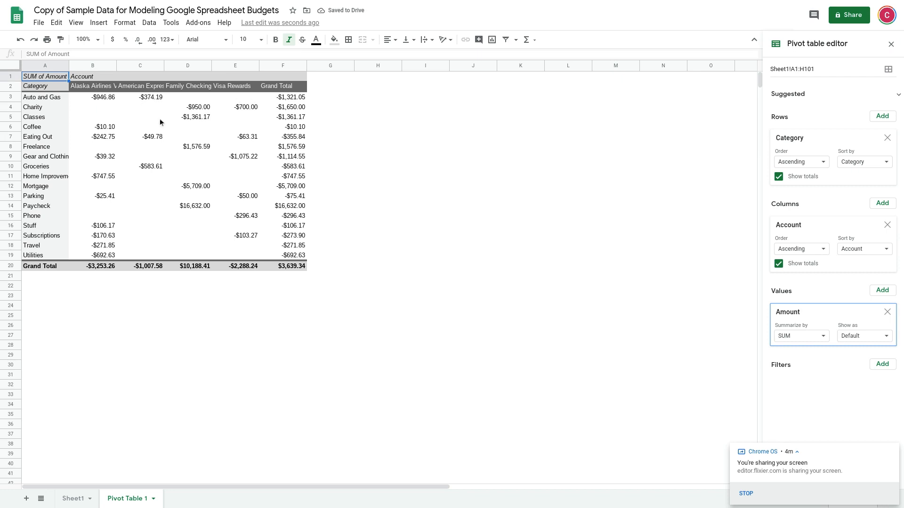
Try summarizing the Amount values by COUNT and set them back to SUM
click(817, 339)
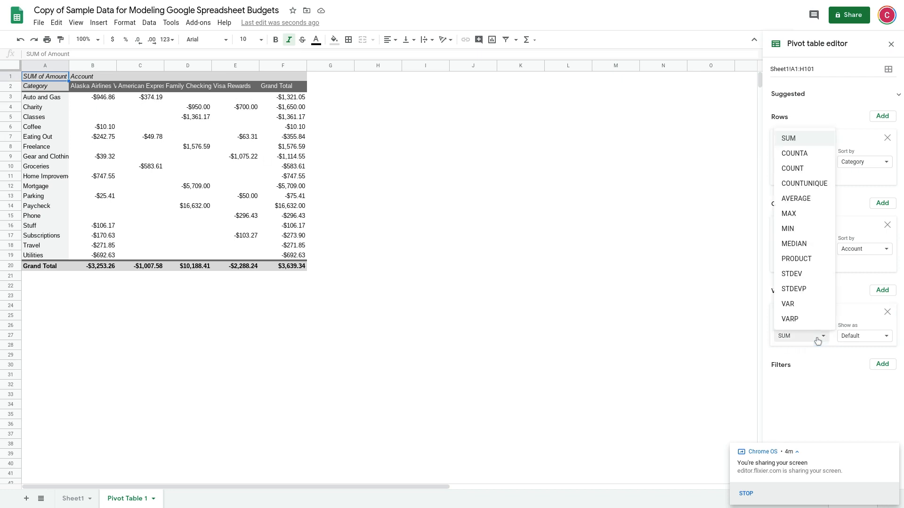
click(809, 171)
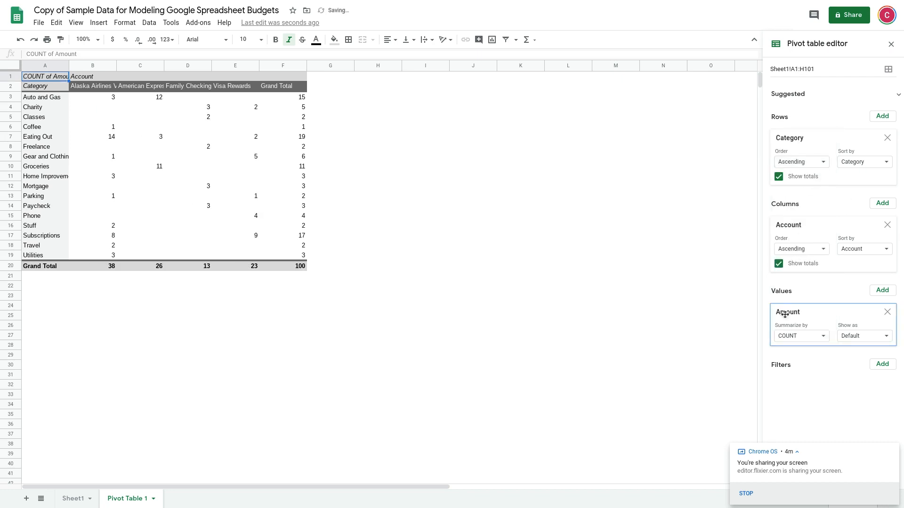
click(791, 339)
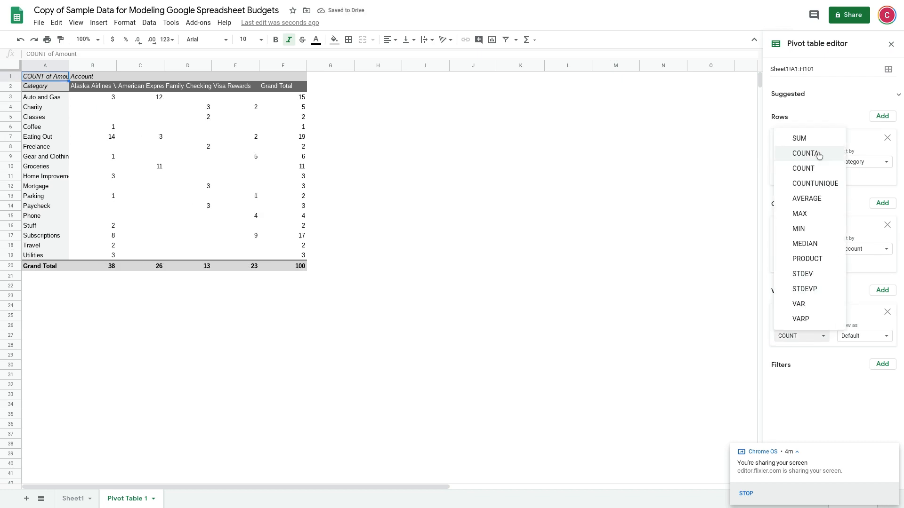
click(801, 138)
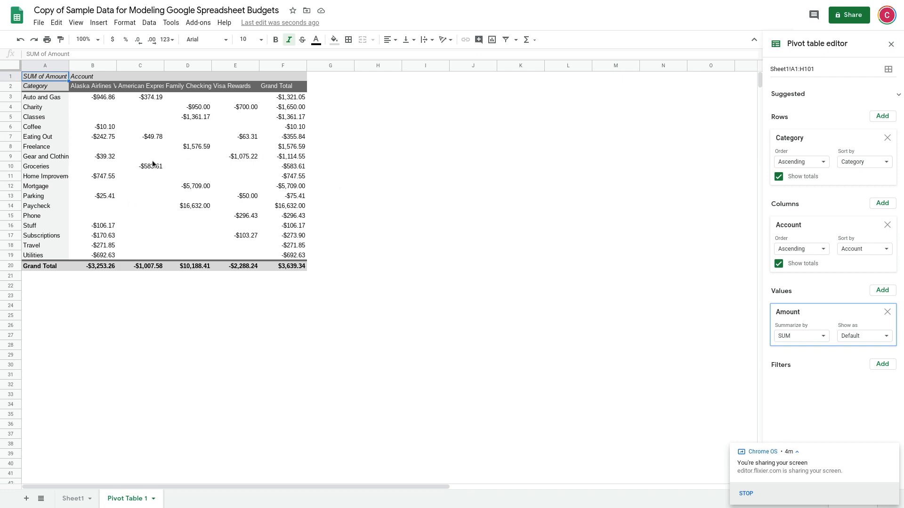
Examine the Paycheck row, the Grand Total column and the overall total in the pivot table
drag(44, 206, 292, 204)
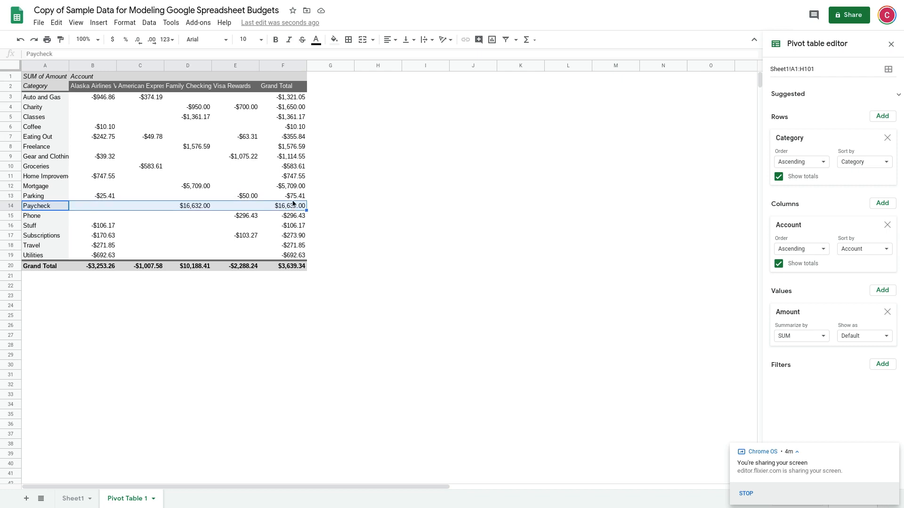
drag(292, 100, 294, 248)
click(292, 278)
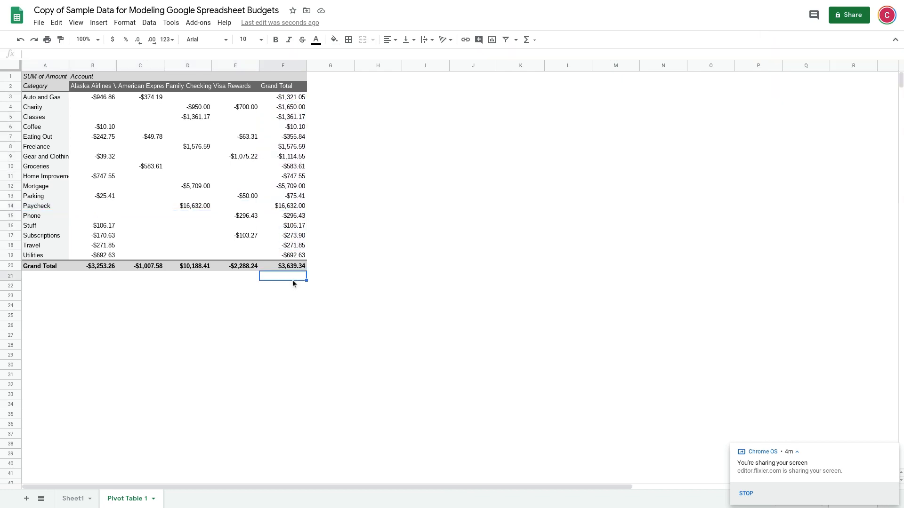
click(292, 266)
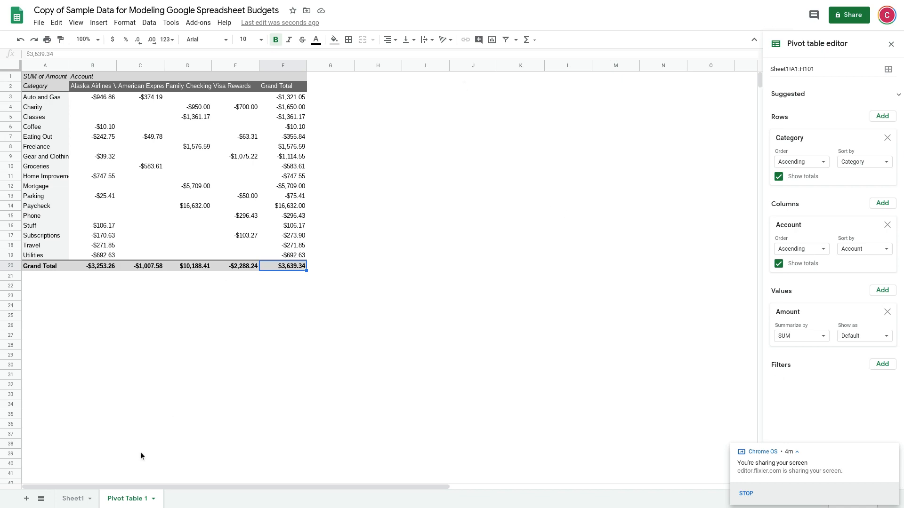
Review the range of transaction dates on Sheet1 and return to the Pivot Table 1 sheet
click(75, 502)
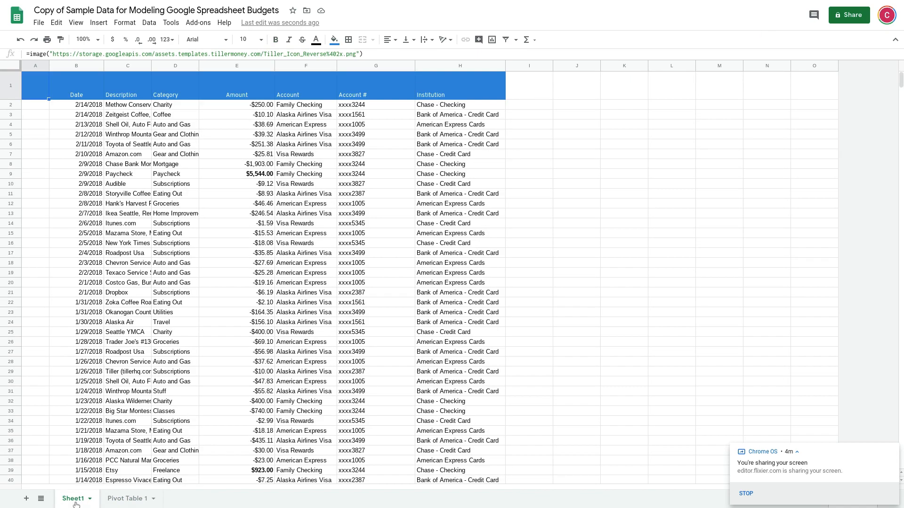
scroll(165, 301, down, 6)
scroll(166, 300, down, 10)
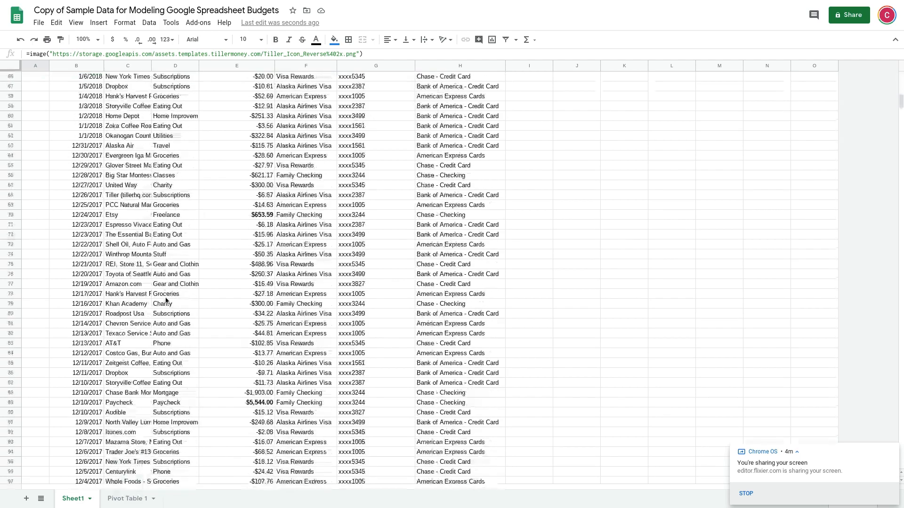
scroll(166, 300, up, 6)
scroll(264, 278, up, 6)
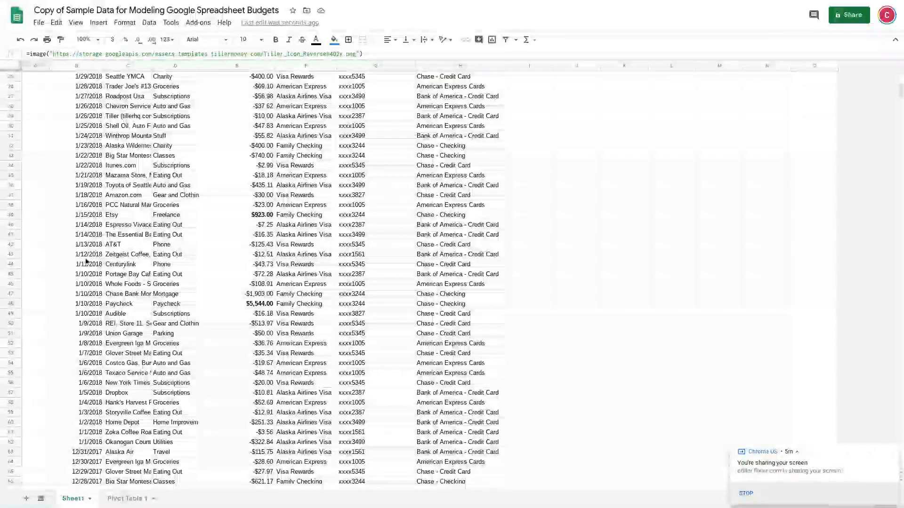
click(125, 500)
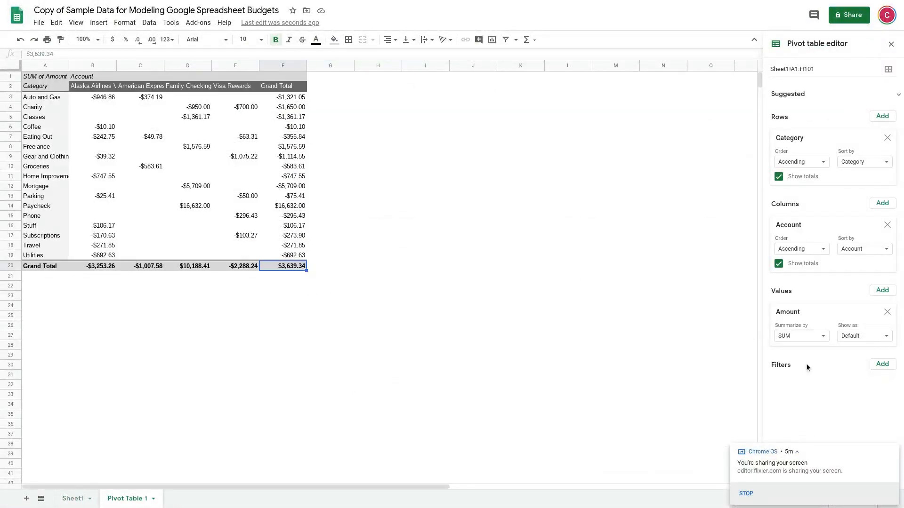
Add a Date filter to the pivot table with only the values matching "1/" selected
click(882, 364)
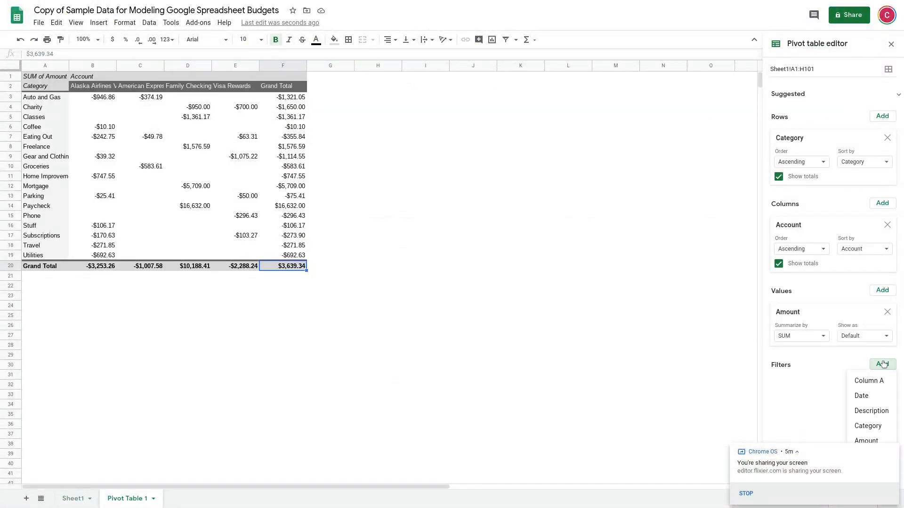
click(866, 396)
click(808, 374)
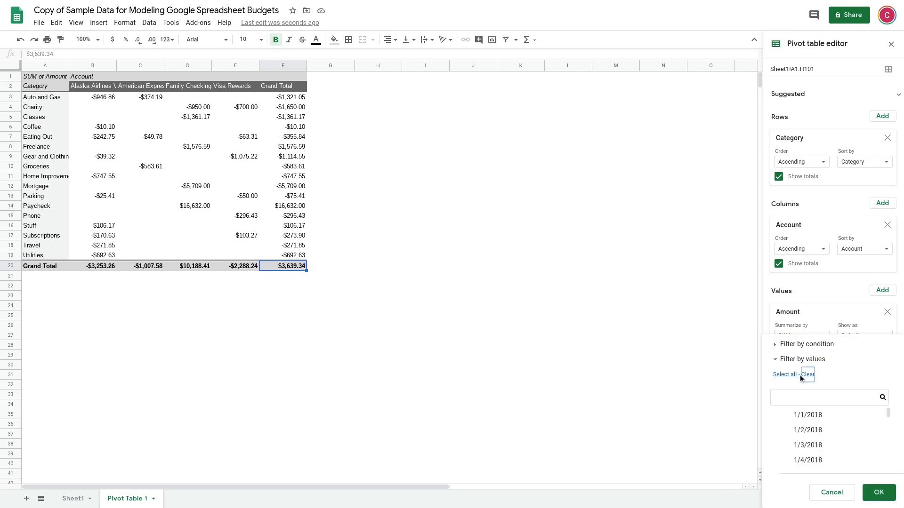
click(798, 395)
text(1/)
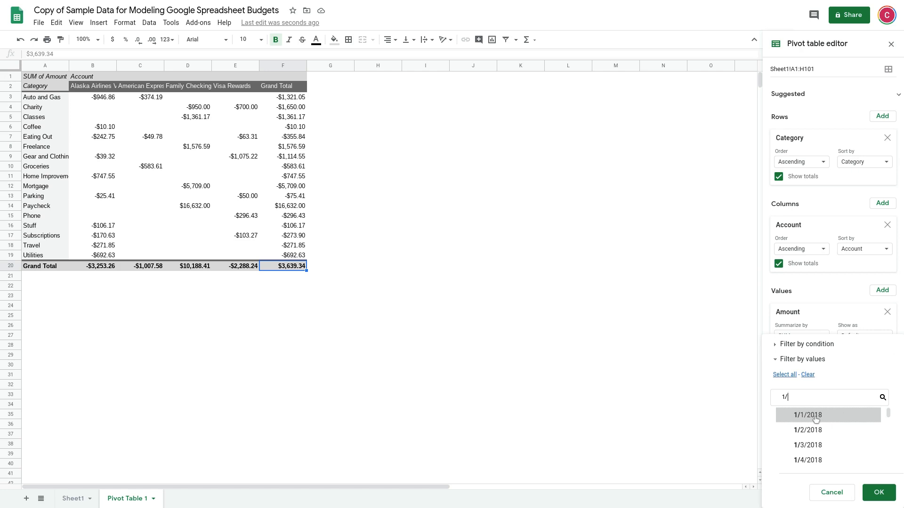
click(778, 376)
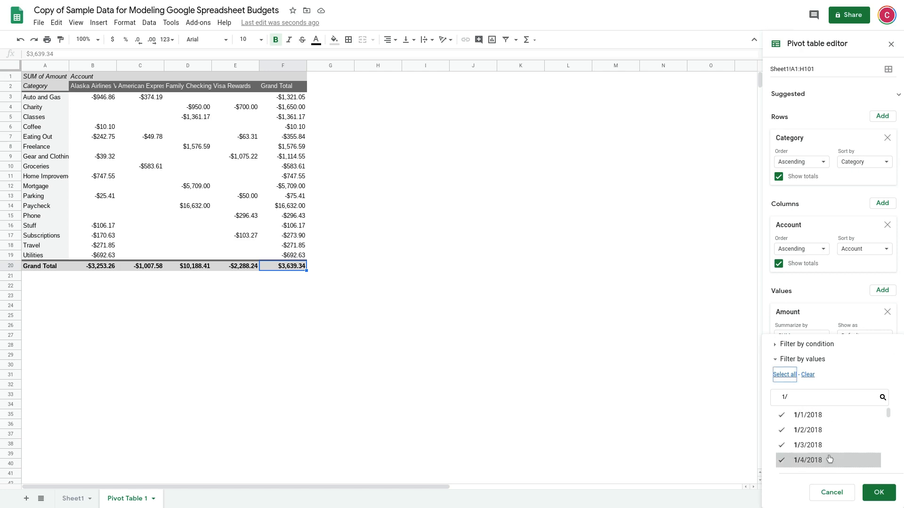
Exclude 2/1/2018 from the selected filter dates and apply the Date filter
scroll(829, 461, down, 9)
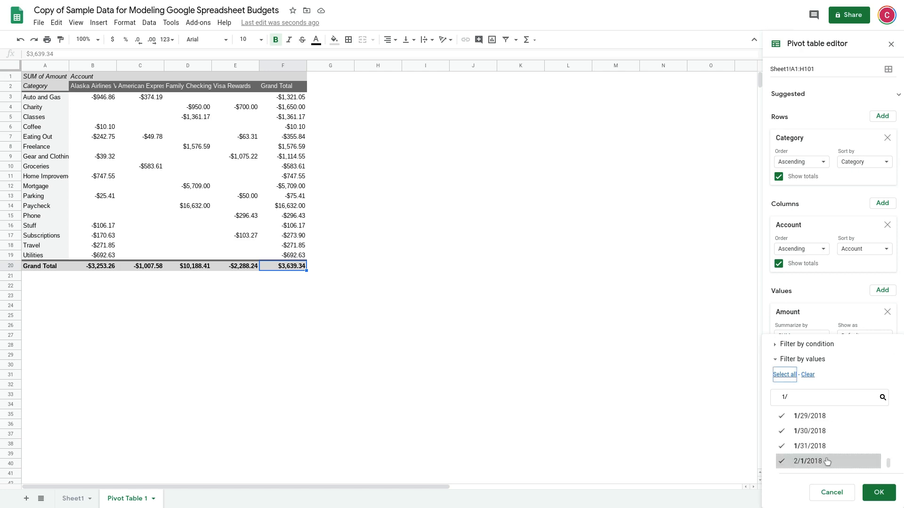
click(829, 461)
scroll(851, 455, up, 9)
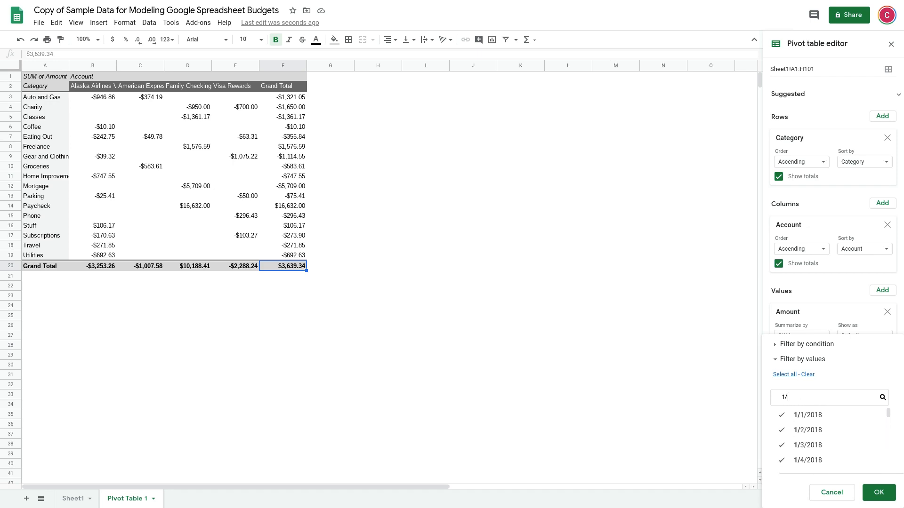
click(877, 493)
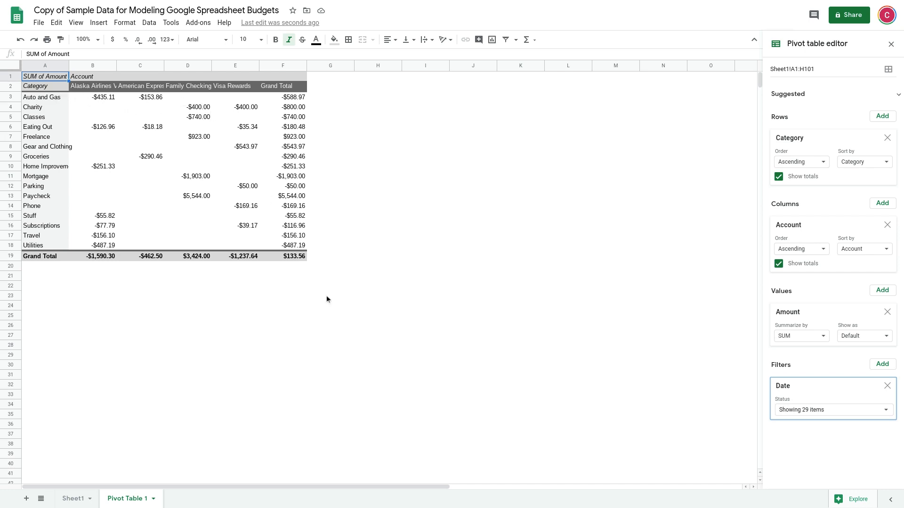
Change the pivot table's Date filter to only the values matching "2/", excluding 12/2/2017, and inspect the overall total
click(282, 258)
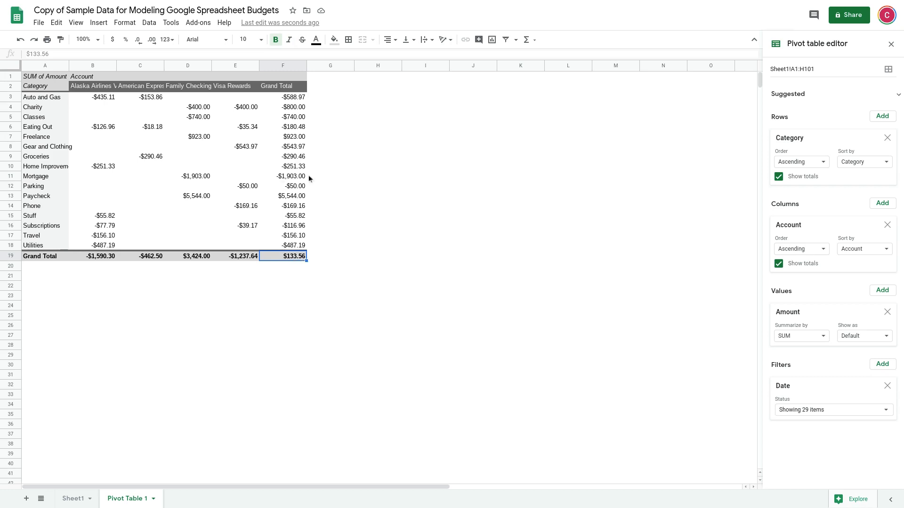
click(843, 410)
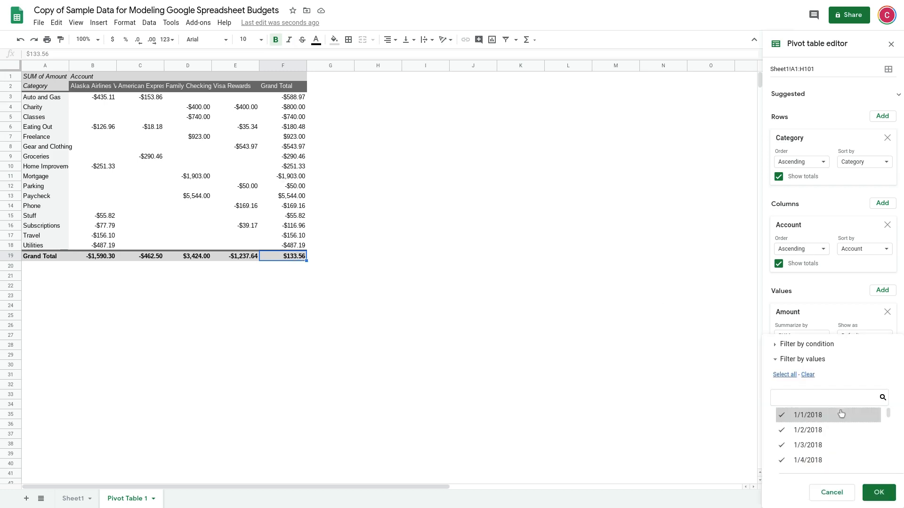
click(808, 375)
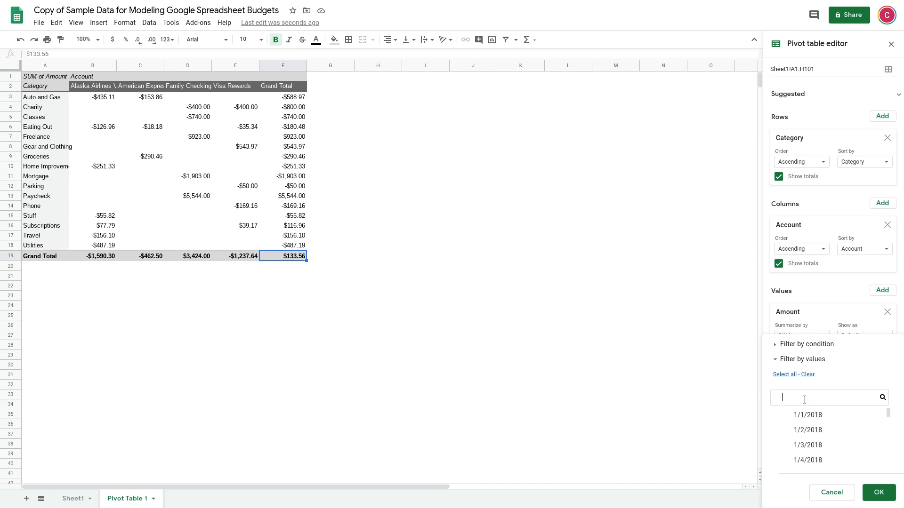
text(2/)
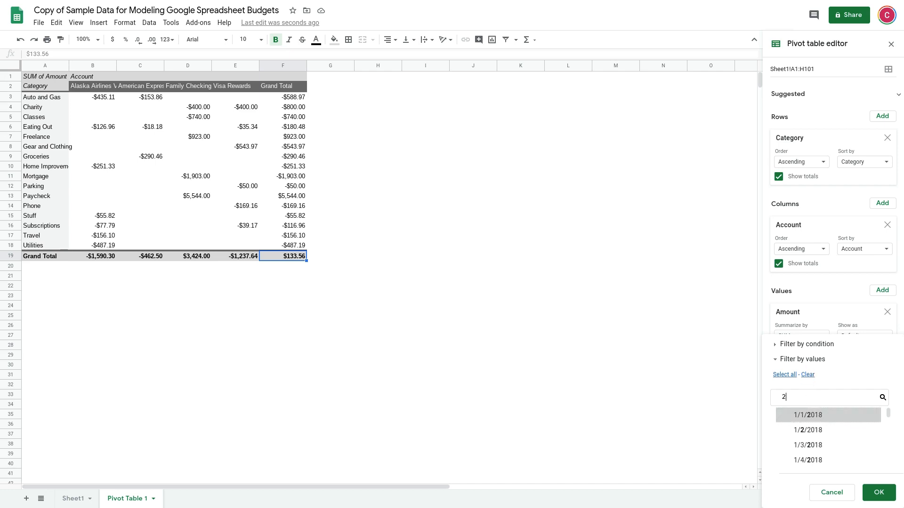
click(784, 374)
scroll(795, 440, down, 5)
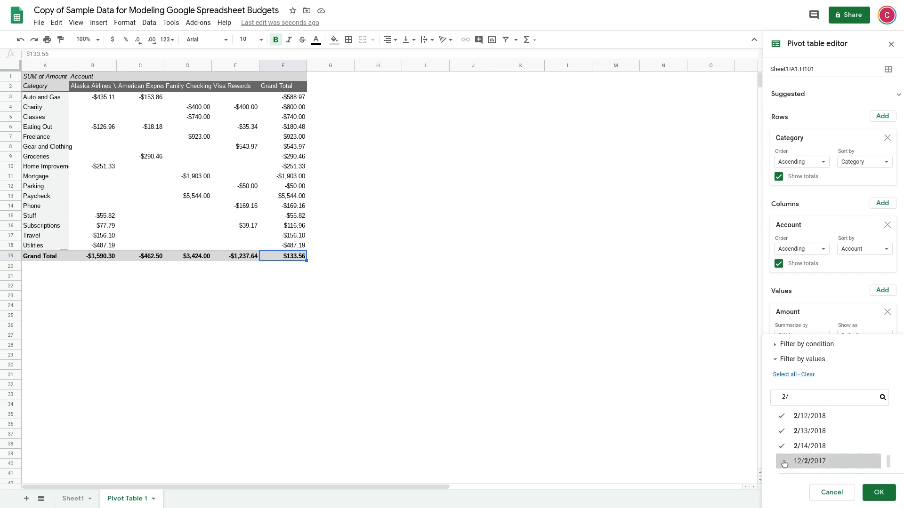
click(782, 462)
click(879, 493)
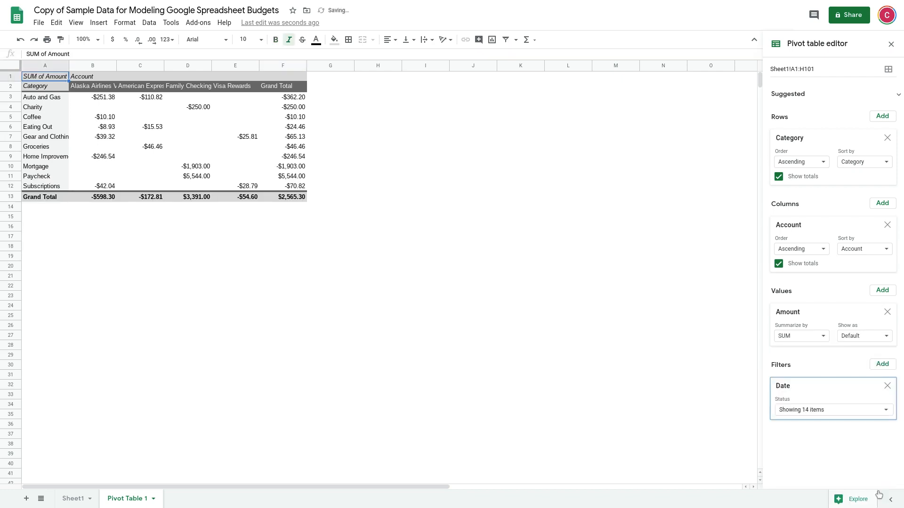
click(299, 197)
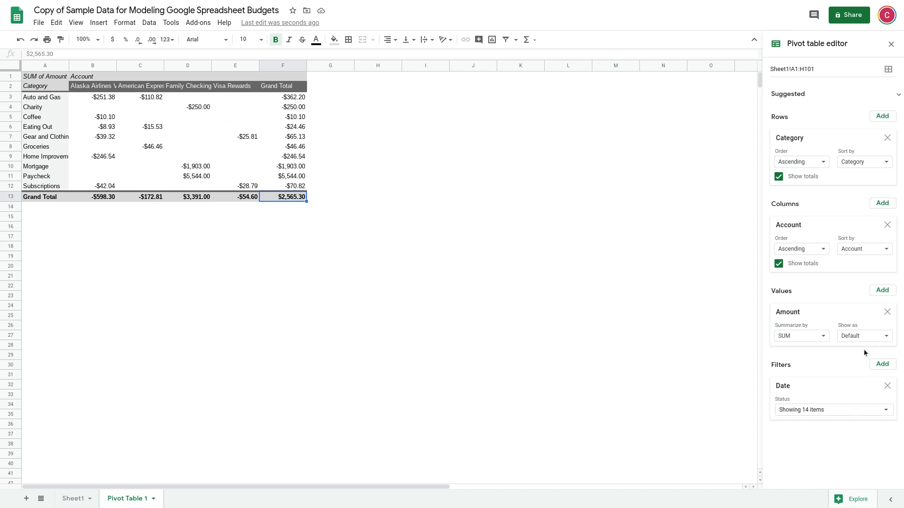
Summarize the pivot table's Amount values by COUNT and inspect the Paycheck row's grand total
click(803, 337)
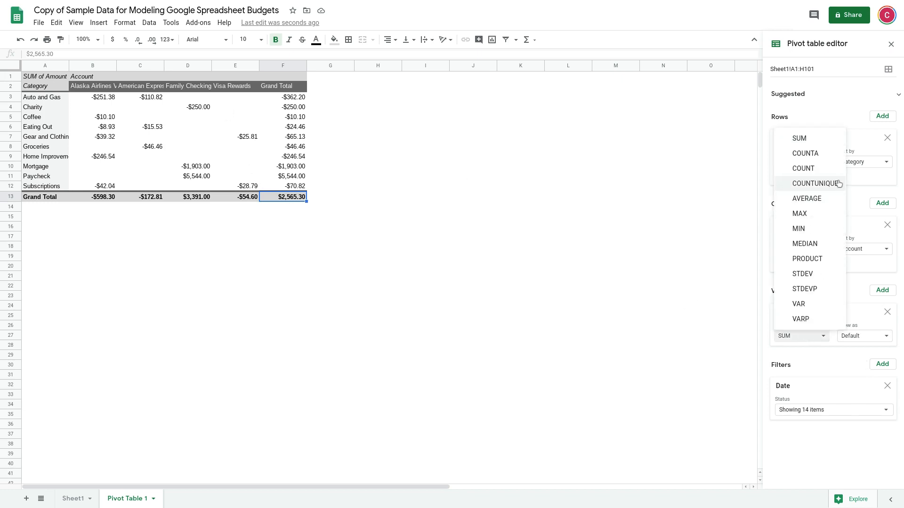
click(816, 170)
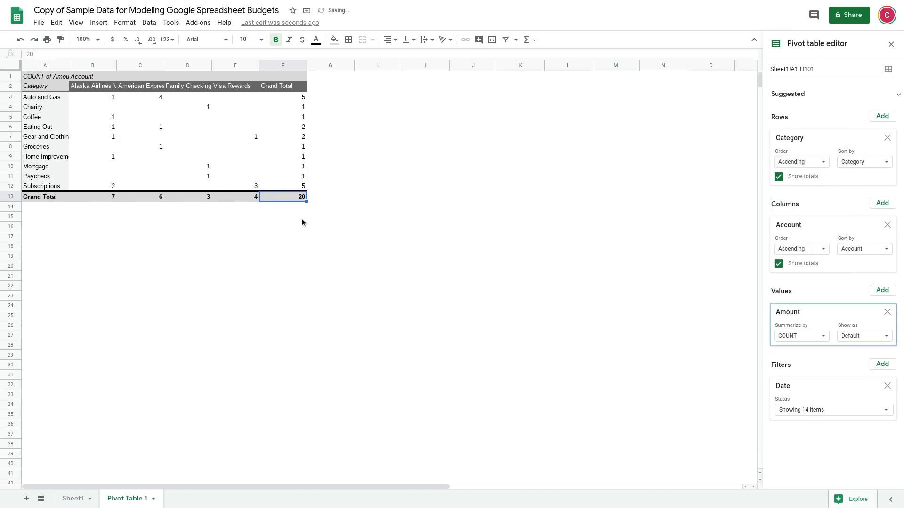
click(54, 177)
click(303, 178)
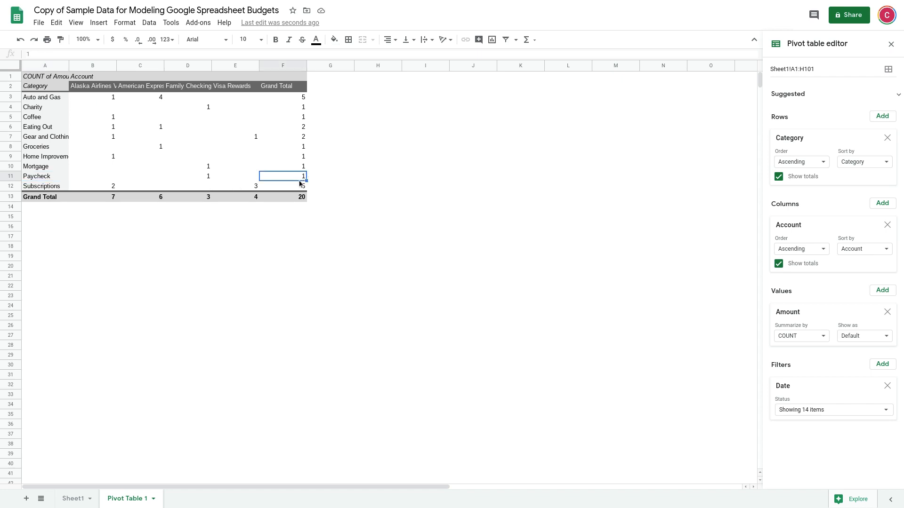